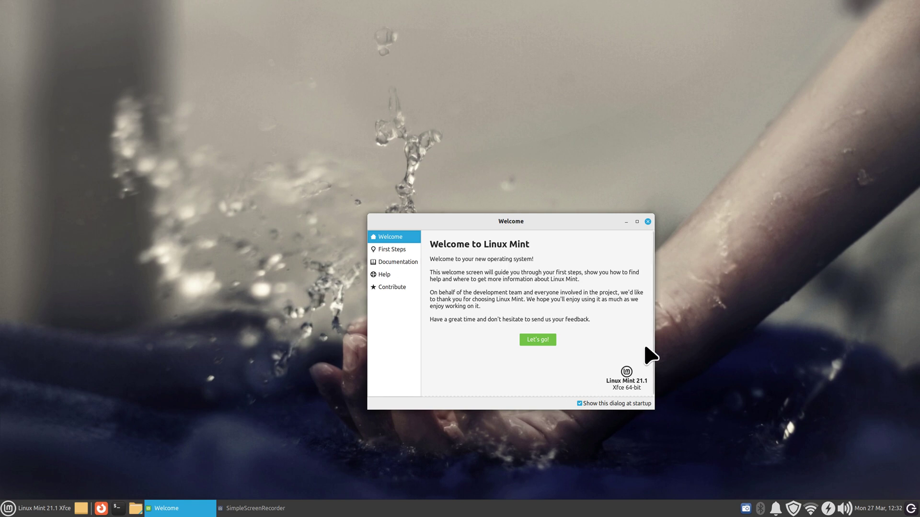
# Step: Dismiss the Welcome screen, browse the Graphics, Multimedia and Office menu categories, then close the menu
pyautogui.click(648, 221)
pyautogui.click(34, 509)
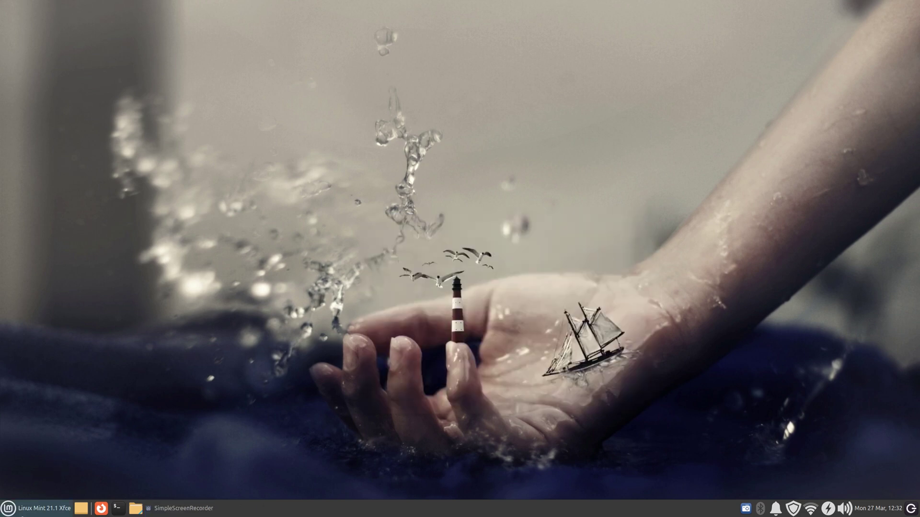
pyautogui.moveTo(45, 318)
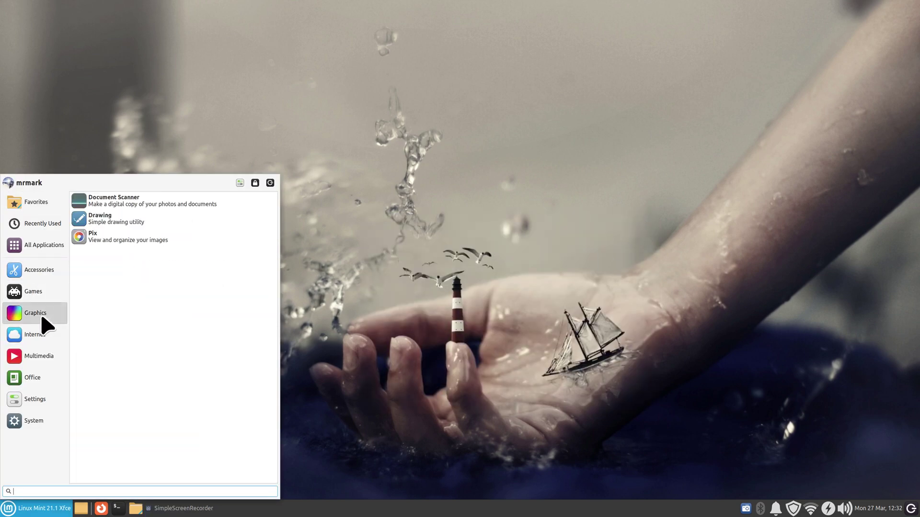
pyautogui.moveTo(33, 292)
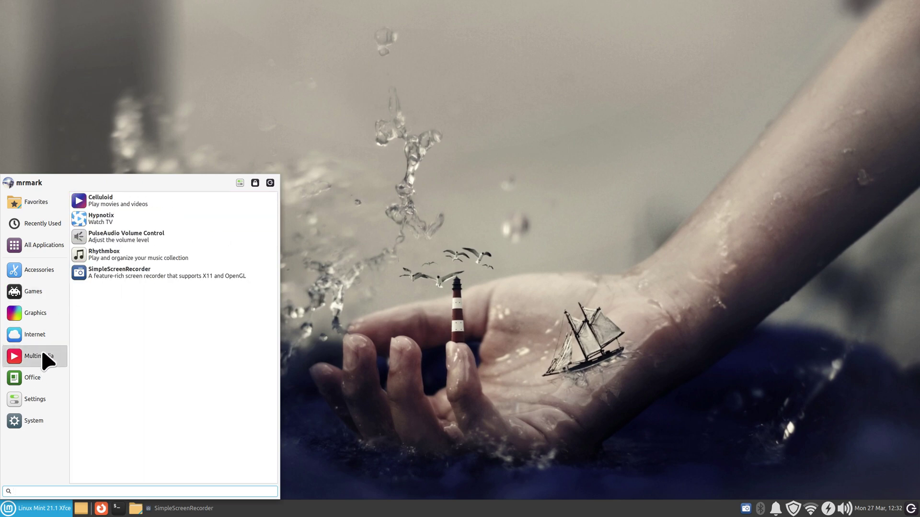
pyautogui.moveTo(43, 381)
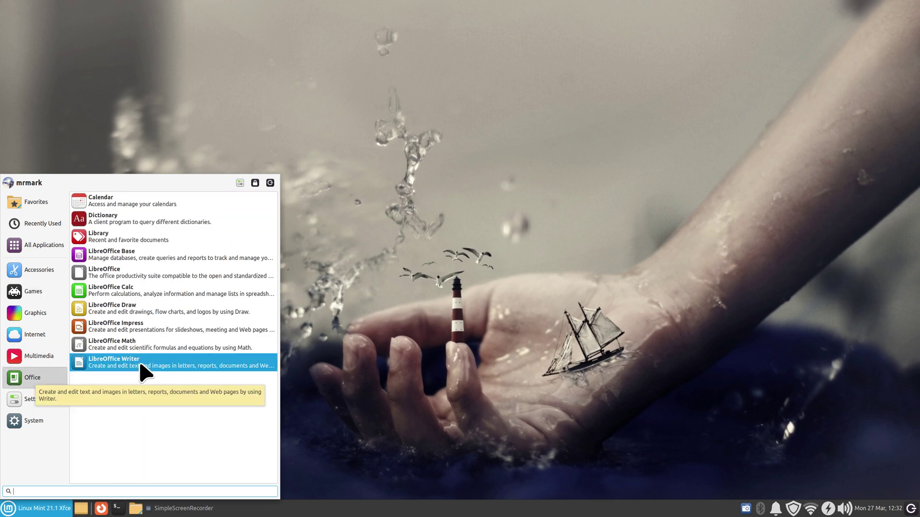
pyautogui.click(589, 287)
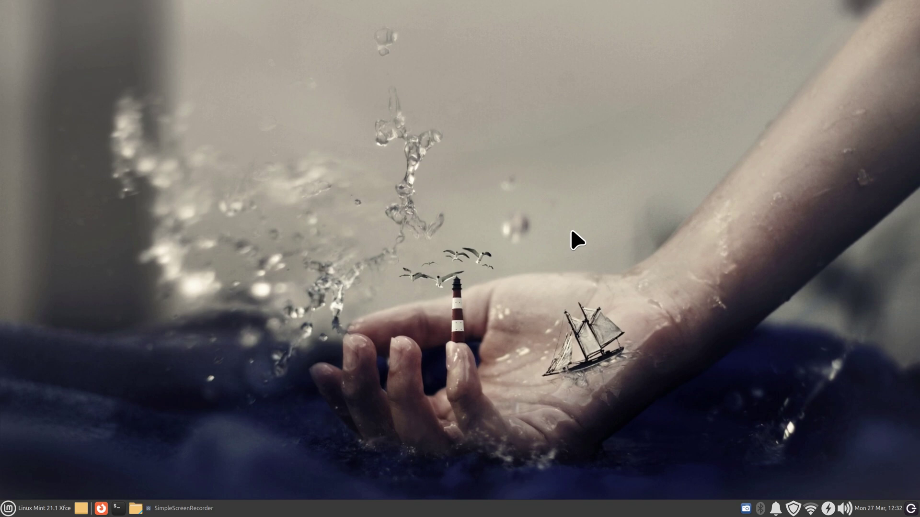
# Step: Launch KSquares with the ksquares command, start a default new game, then close it
pyautogui.hotkey('alt', 'F2')
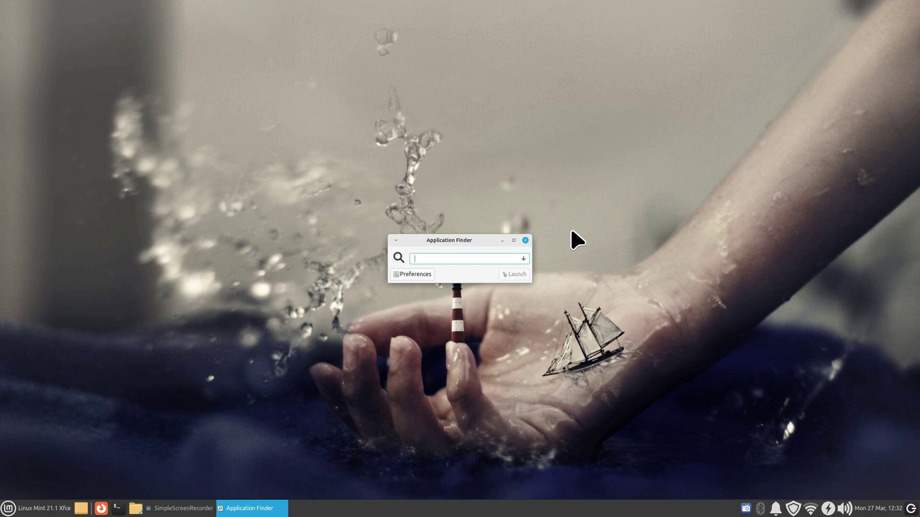
pyautogui.write('ksquares -qwindowtitle')
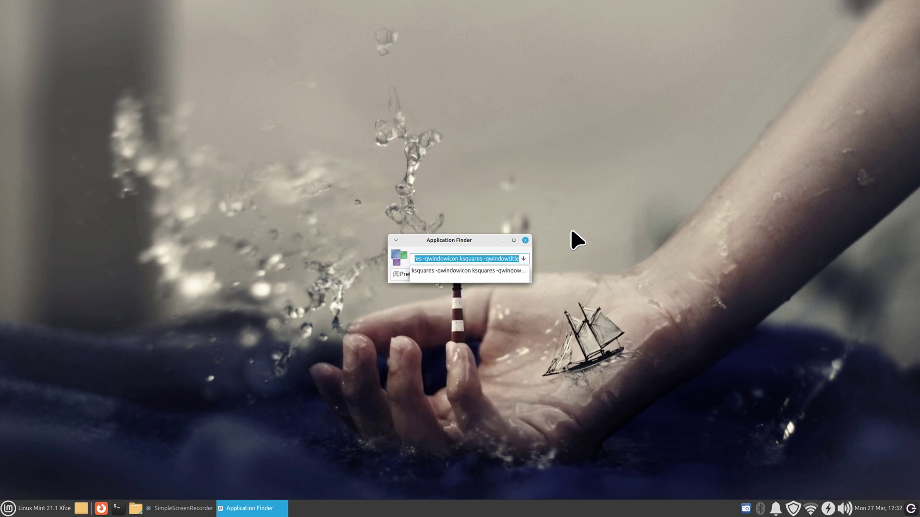
pyautogui.click(454, 271)
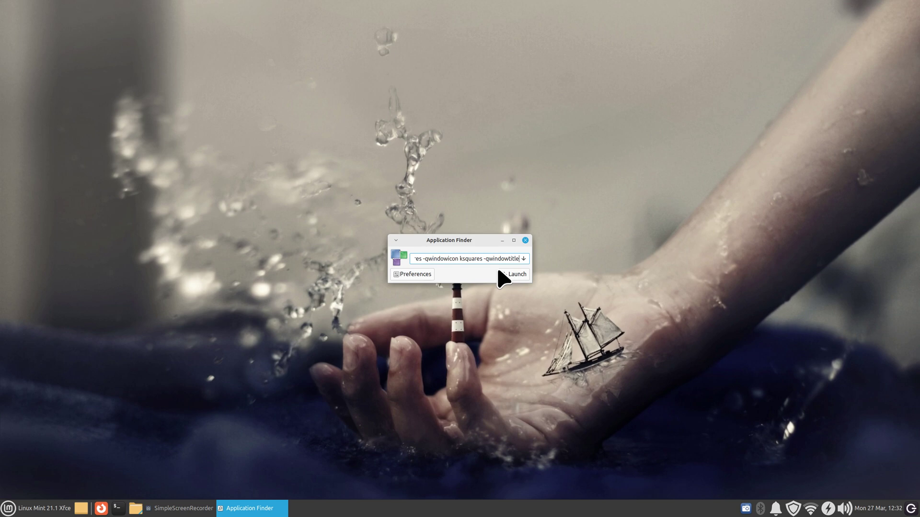
pyautogui.click(509, 273)
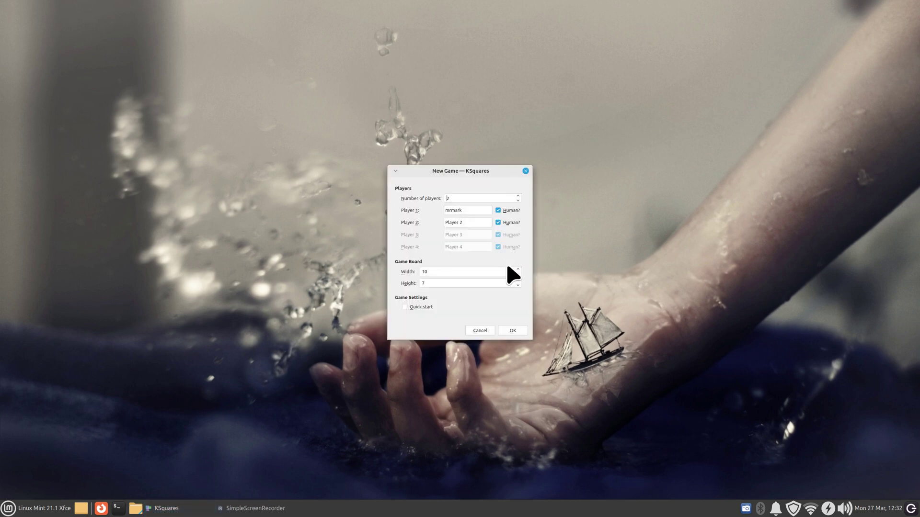
pyautogui.click(511, 331)
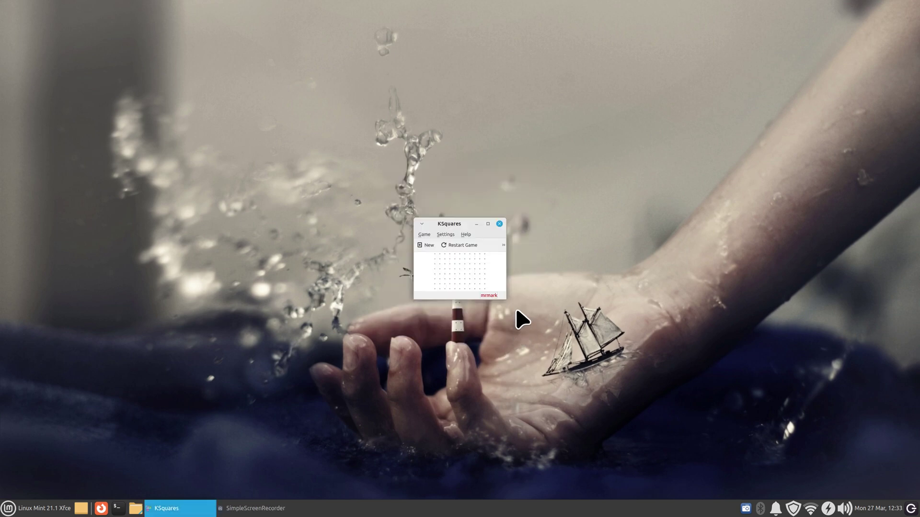
pyautogui.click(499, 224)
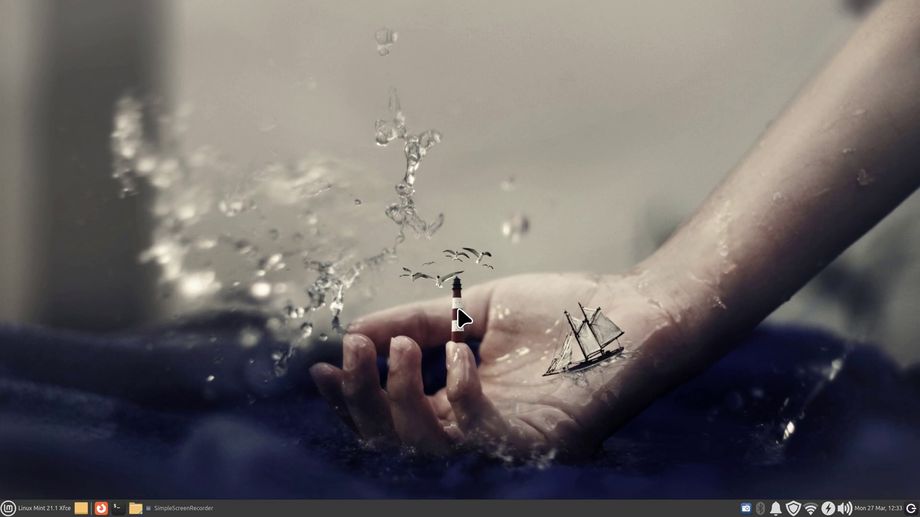
# Step: Launch LibreOffice Writer from Application Finder with the libreoffice --writer command
pyautogui.hotkey('alt', 'F2')
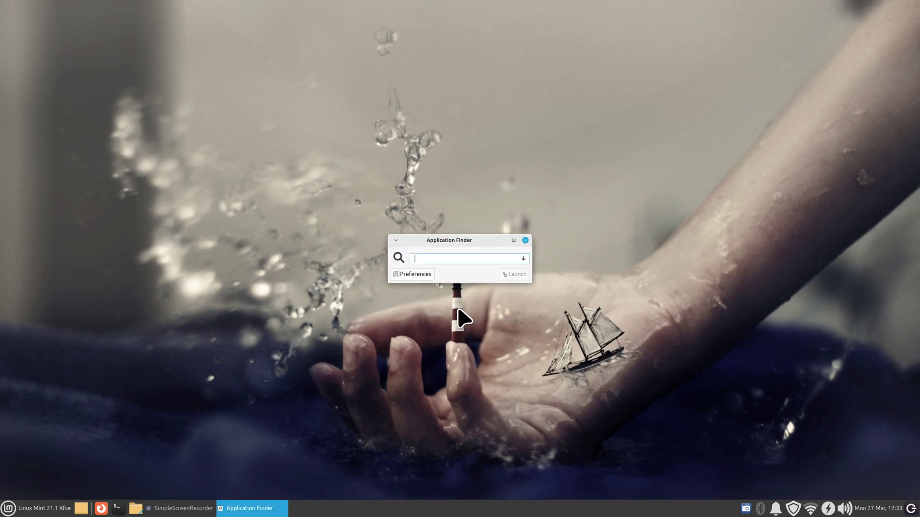
pyautogui.write('libreoffice')
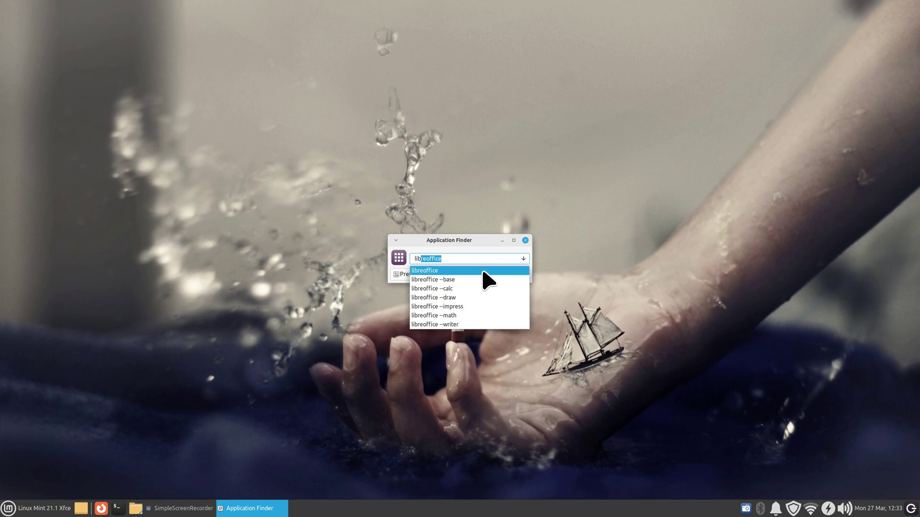
pyautogui.click(462, 326)
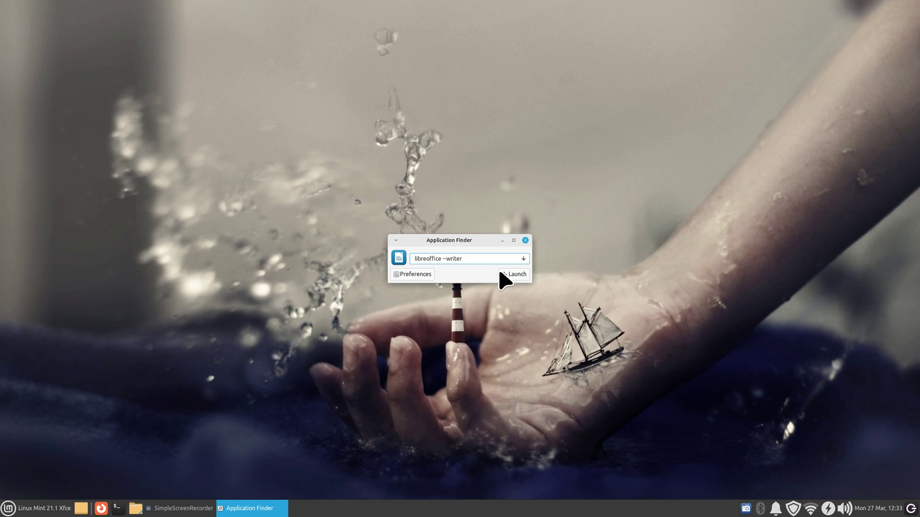
pyautogui.click(512, 275)
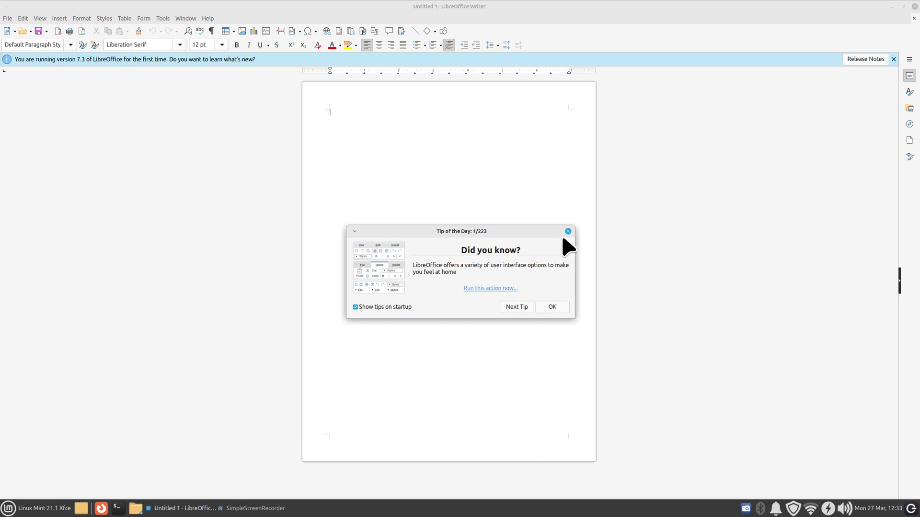
# Step: Dismiss the Tip of the Day, then view and close Help > About LibreOffice
pyautogui.click(567, 231)
pyautogui.click(207, 18)
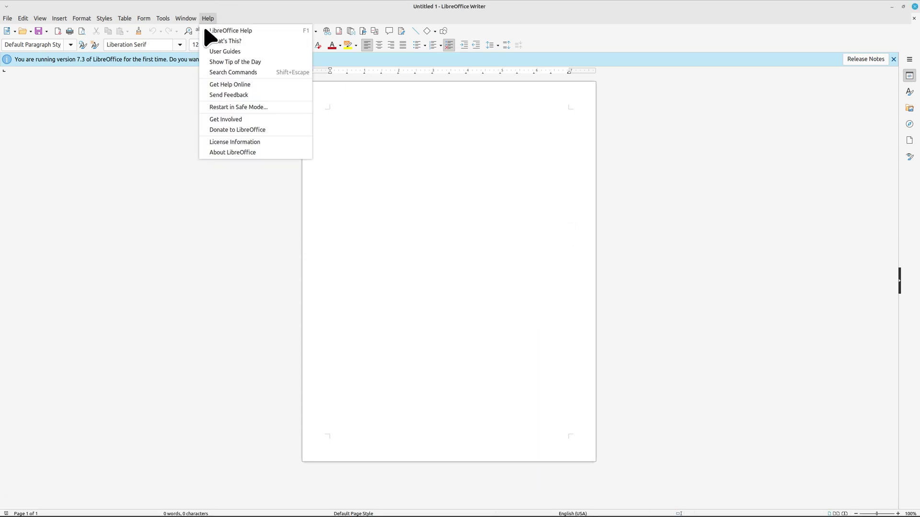
pyautogui.click(244, 152)
pyautogui.click(632, 173)
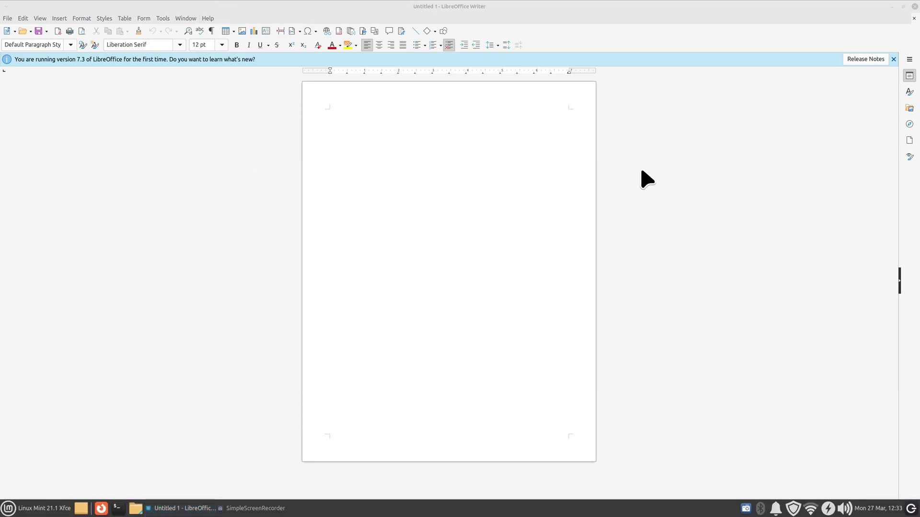
pyautogui.click(914, 6)
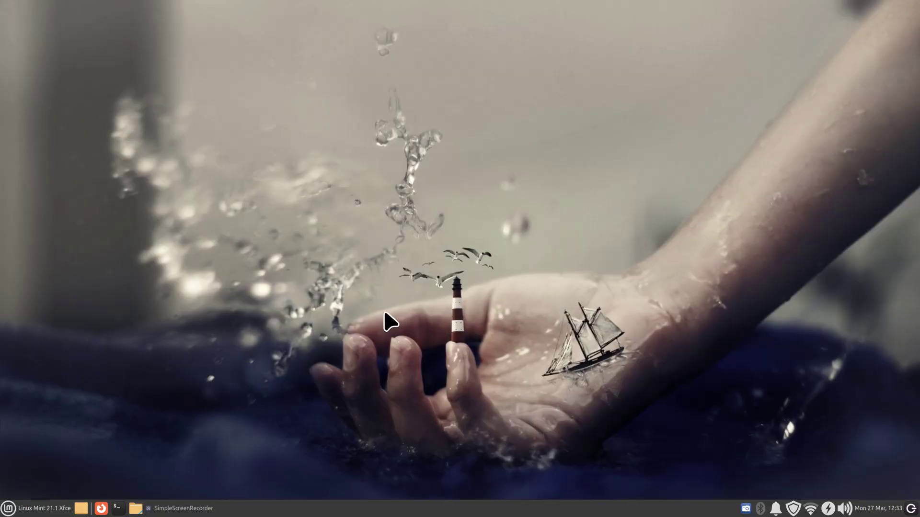
pyautogui.click(36, 508)
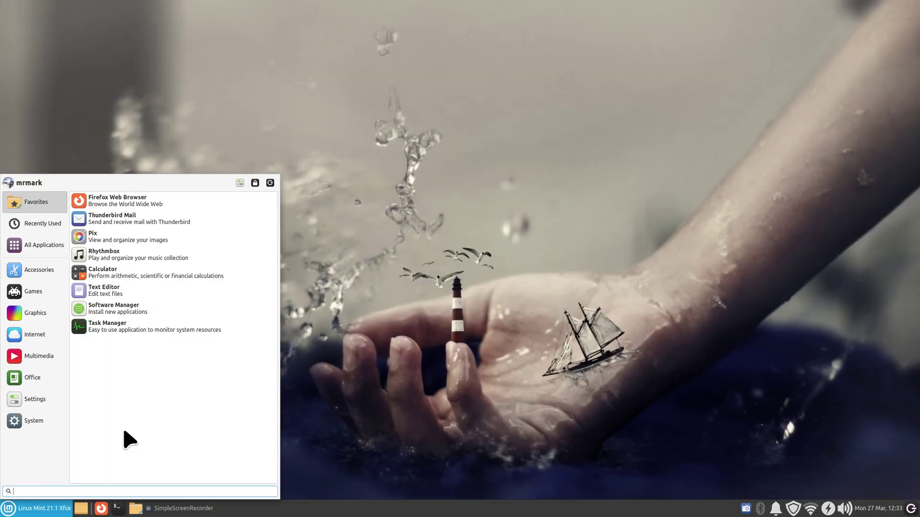
pyautogui.click(41, 291)
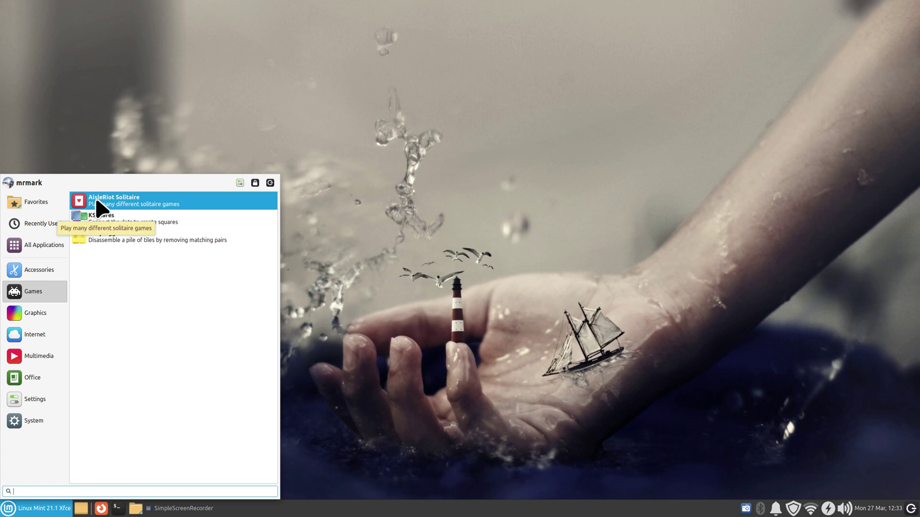
pyautogui.click(517, 291)
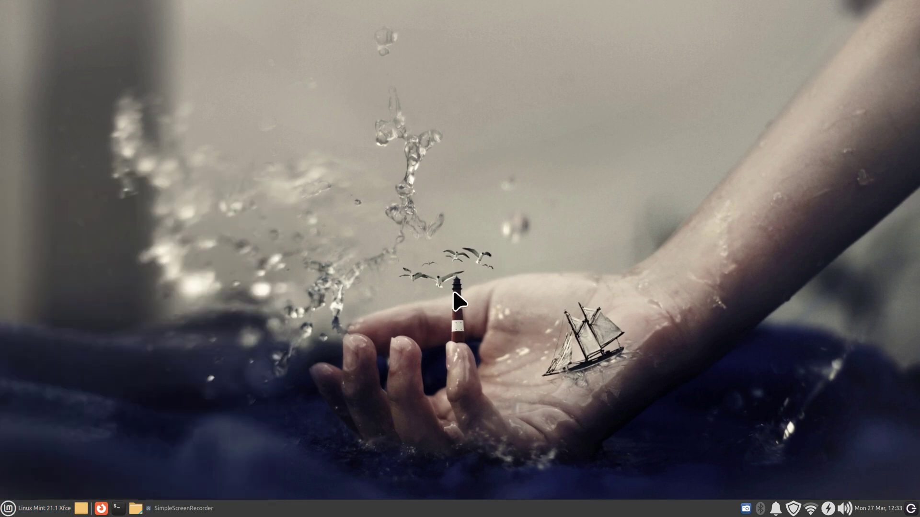
# Step: Search 'so' in Application Finder and launch the sol solitaire command
pyautogui.hotkey('alt', 'F2')
pyautogui.write('a')
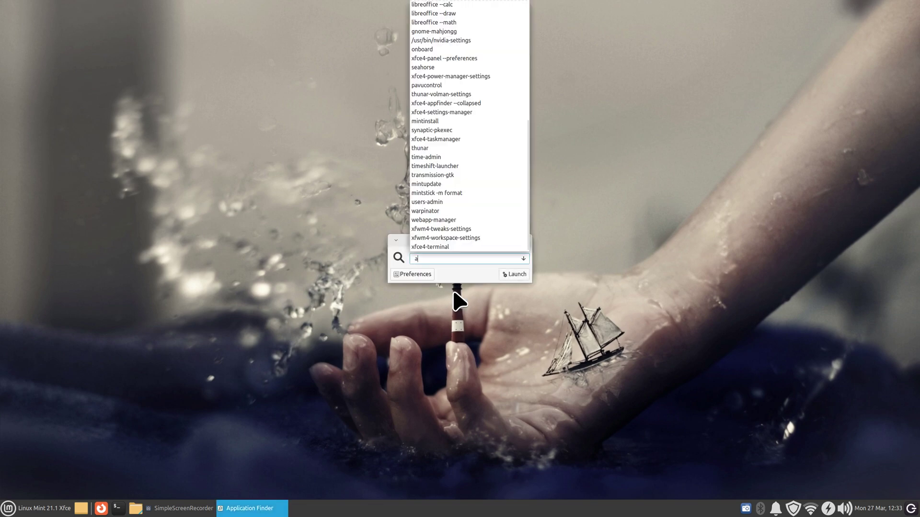
pyautogui.write('is')
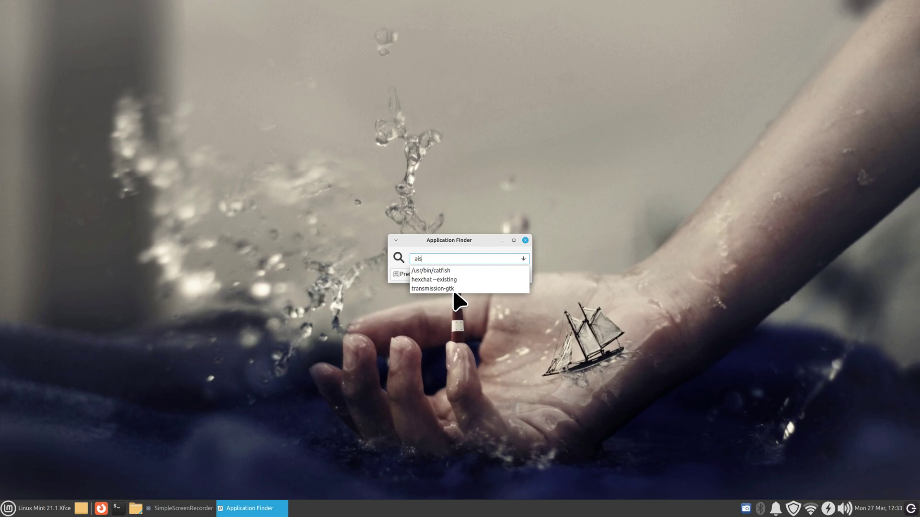
pyautogui.write('ler')
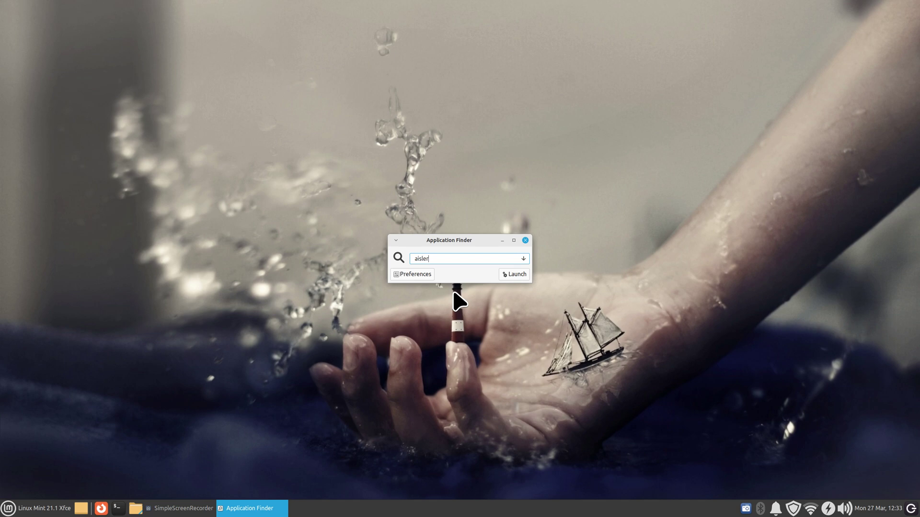
pyautogui.press('BackSpace')
pyautogui.press('BackSpace')
pyautogui.press('BackSpace')
pyautogui.press('BackSpace')
pyautogui.press('BackSpace')
pyautogui.press('BackSpace')
pyautogui.write('sol')
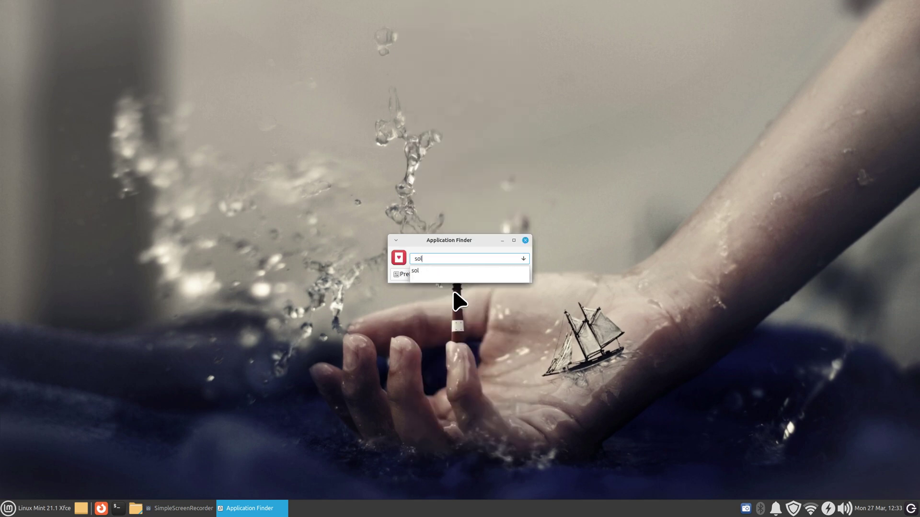
pyautogui.click(484, 275)
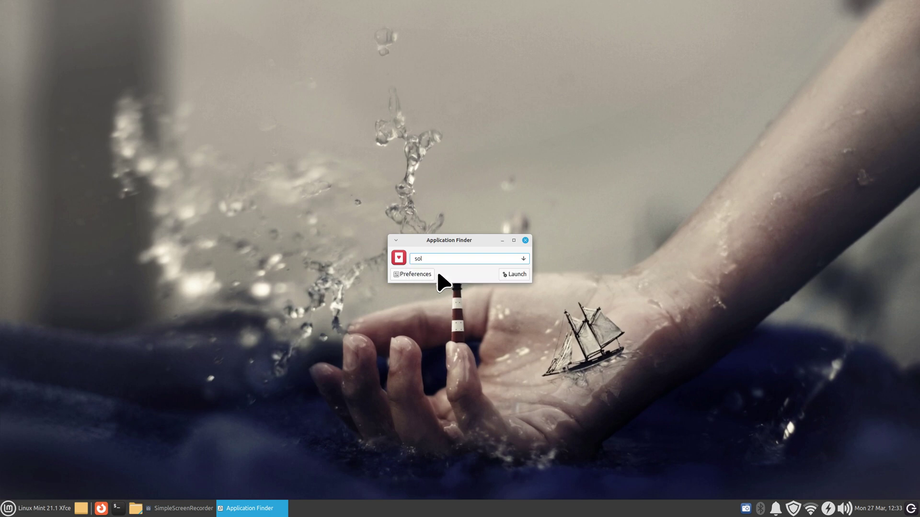
pyautogui.click(517, 275)
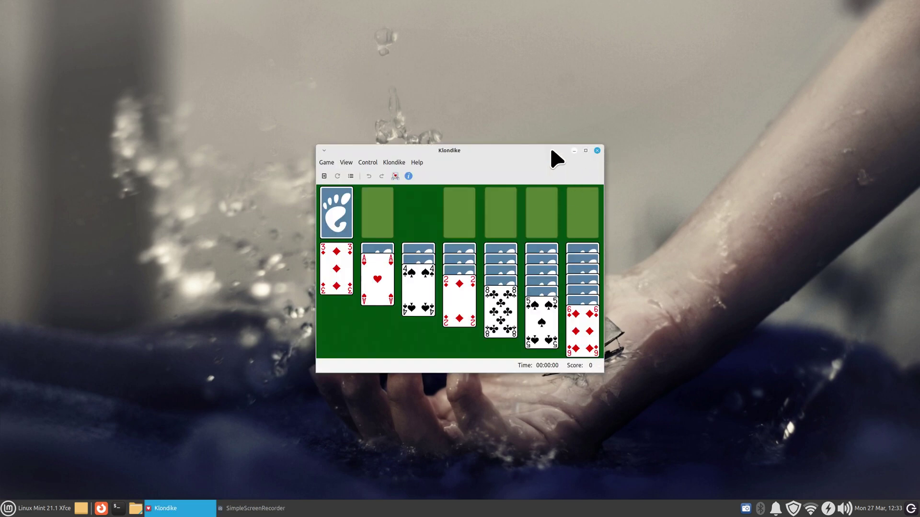
# Step: View AisleRiot's About information from its help menu, then close it
pyautogui.click(415, 163)
pyautogui.click(433, 206)
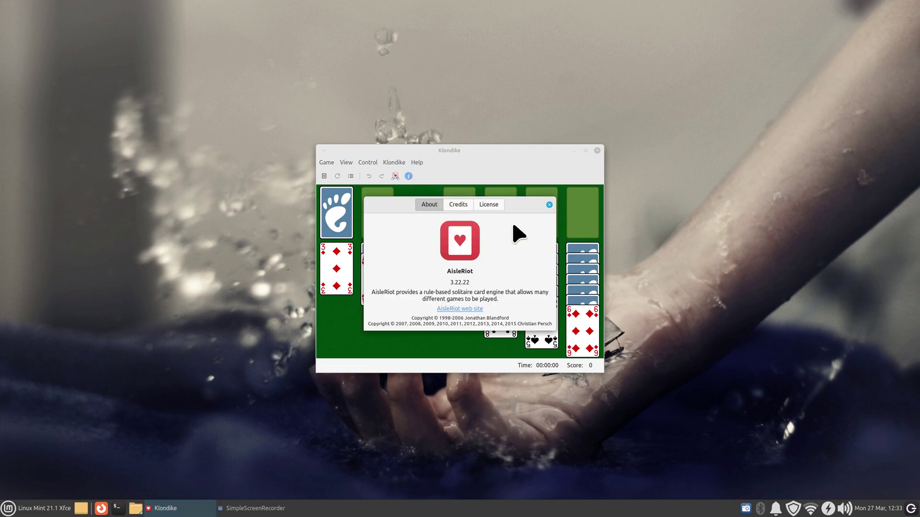
pyautogui.click(549, 205)
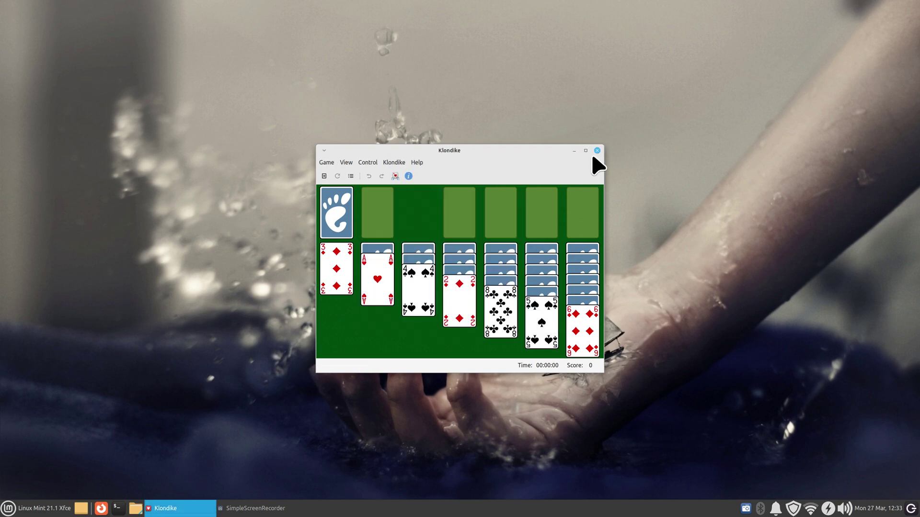
# Step: Close Klondike, then inspect AisleRiot Solitaire's Games launcher showing command sol, and cancel
pyautogui.click(597, 150)
pyautogui.click(9, 509)
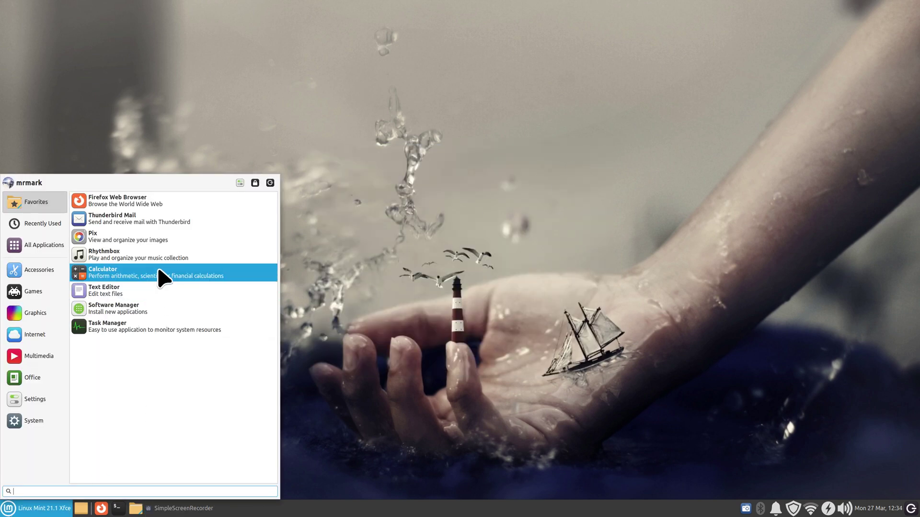
pyautogui.click(38, 293)
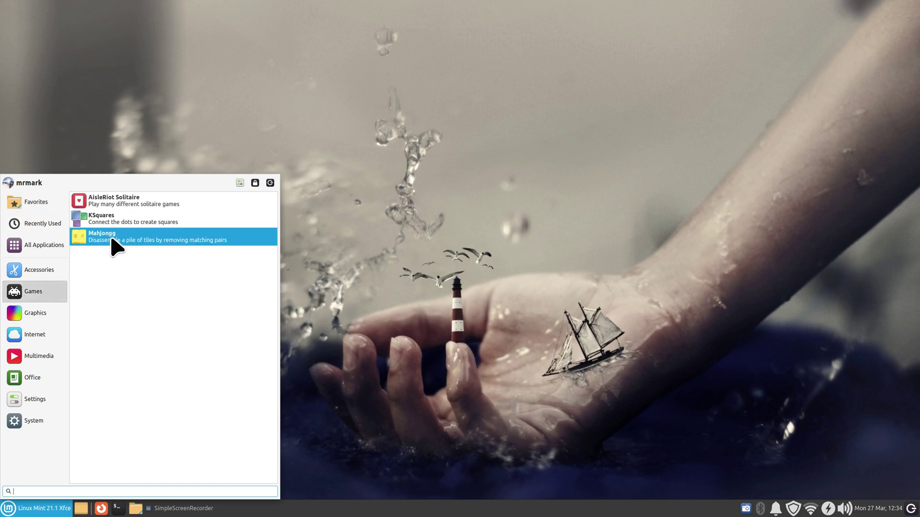
pyautogui.rightClick(123, 202)
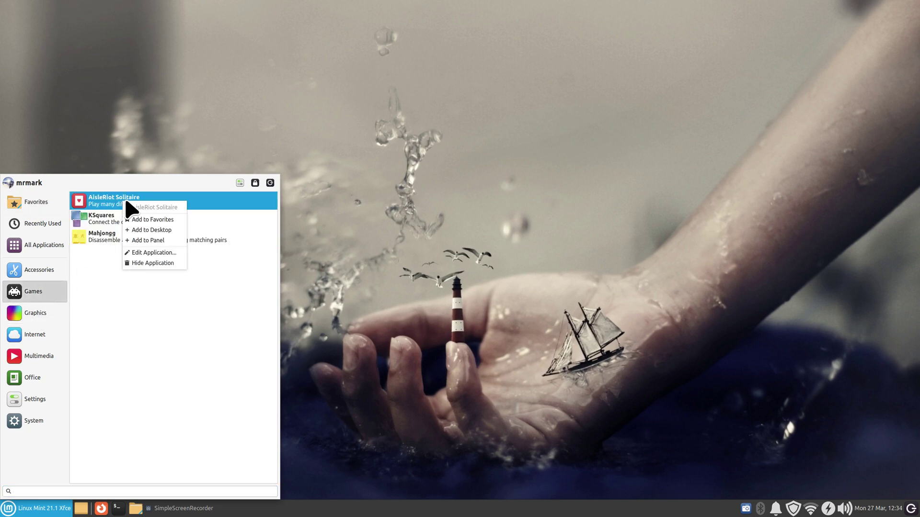
pyautogui.click(171, 251)
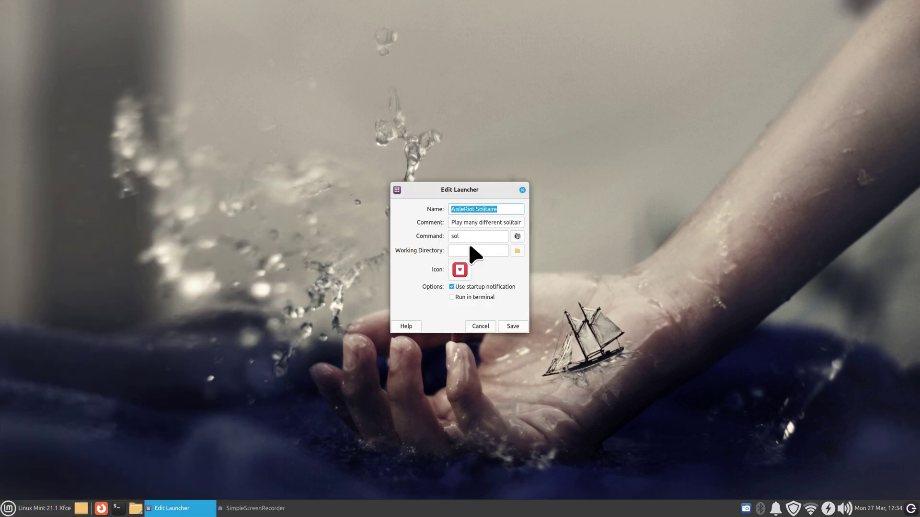
pyautogui.doubleClick(462, 237)
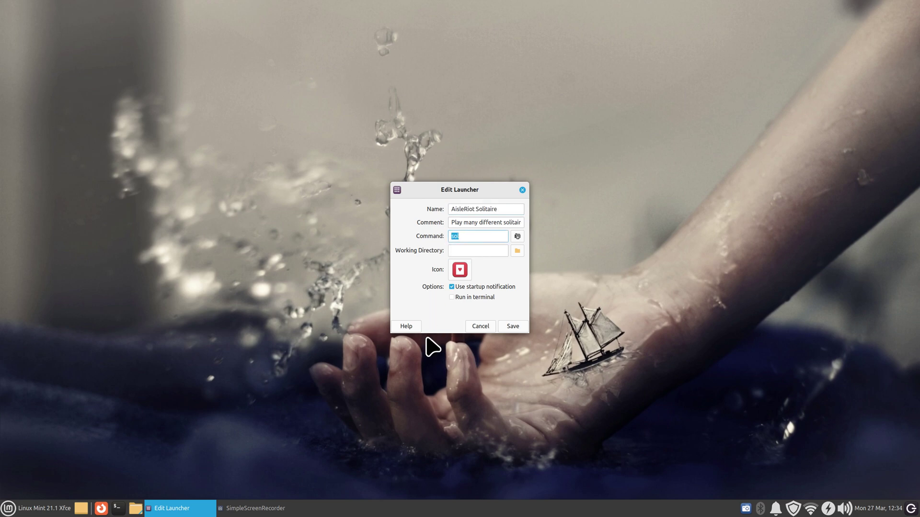
pyautogui.click(476, 325)
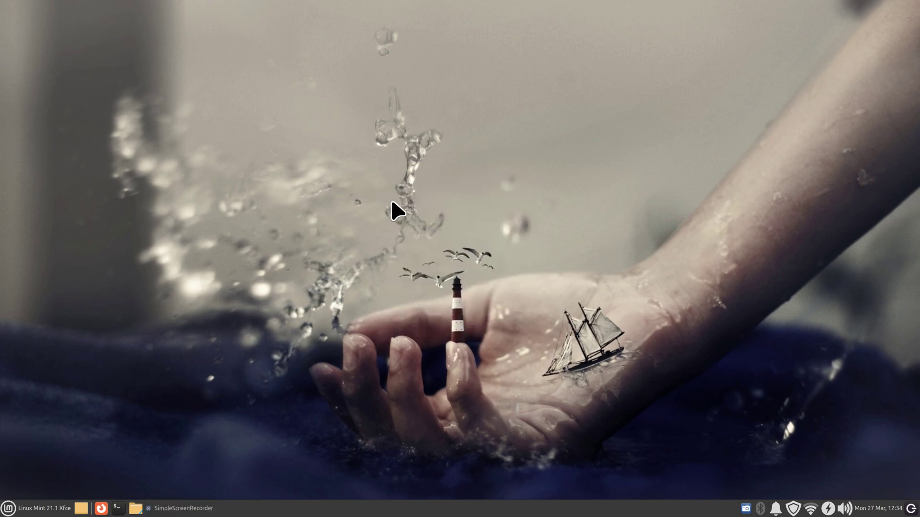
# Step: Search 'setin' in Application Finder and choose the xfce4-settings-manager command
pyautogui.click(8, 509)
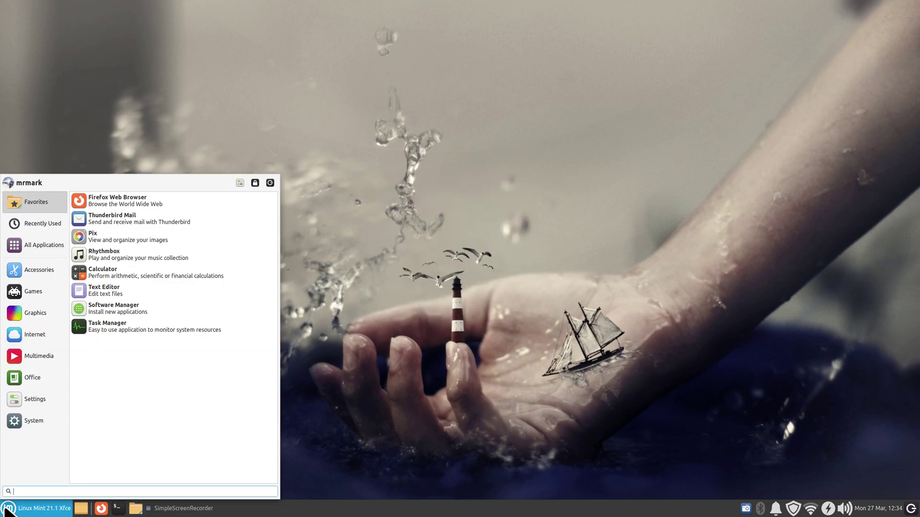
pyautogui.click(437, 189)
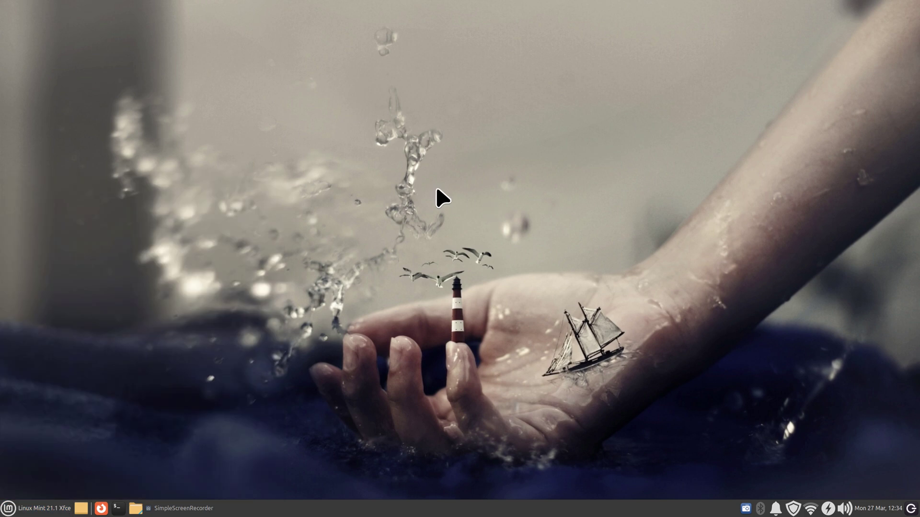
pyautogui.hotkey('alt', 'F2')
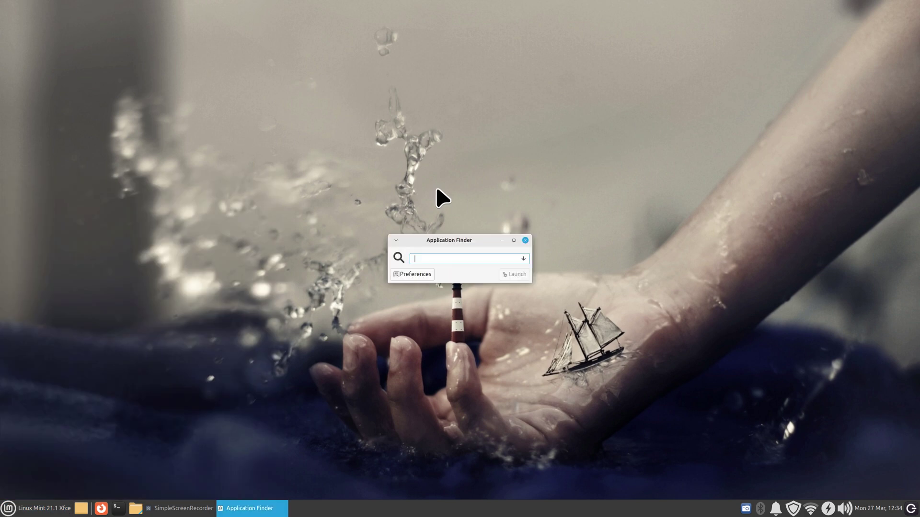
pyautogui.write('se')
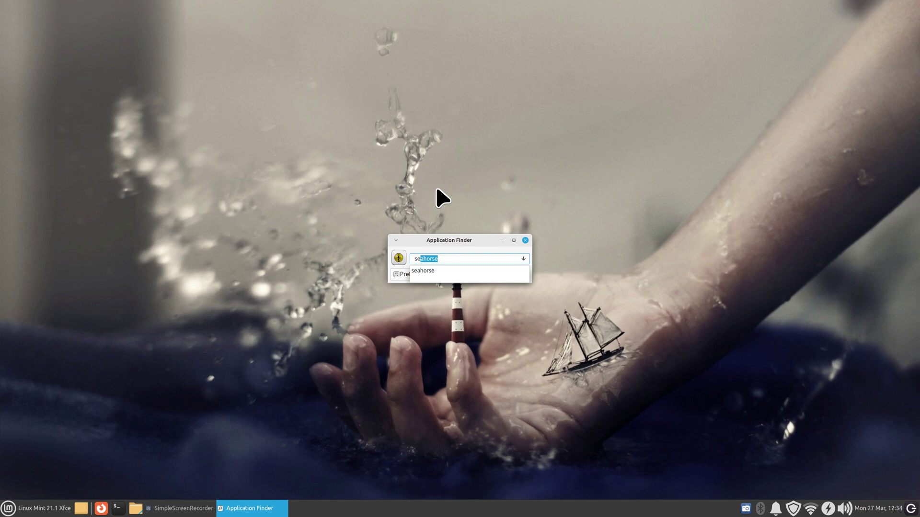
pyautogui.write('et')
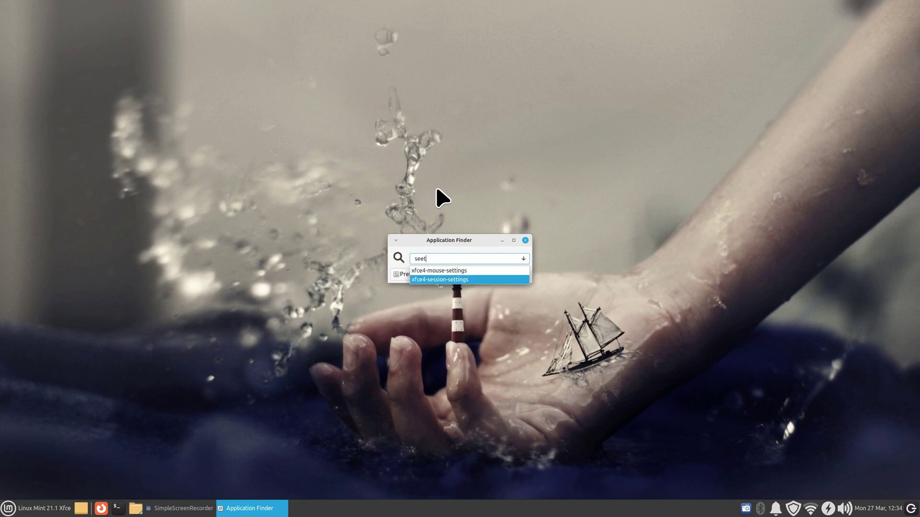
pyautogui.press('BackSpace')
pyautogui.press('BackSpace')
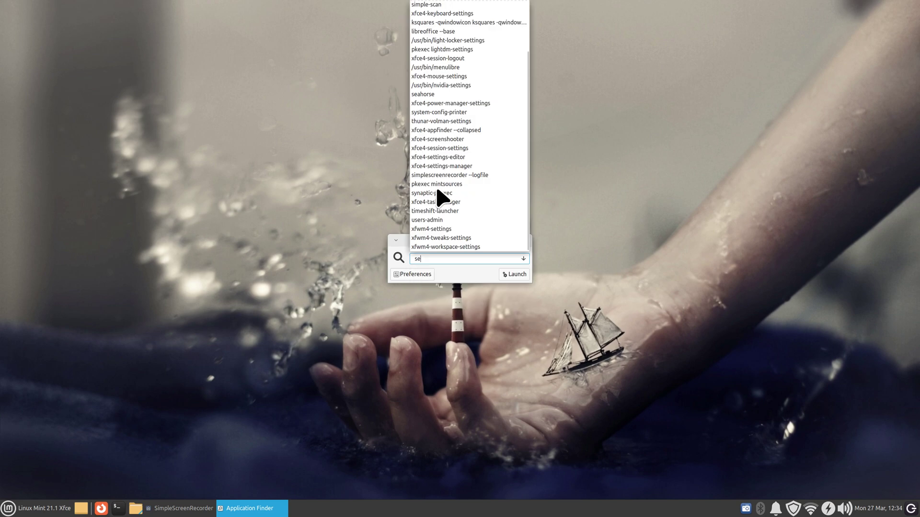
pyautogui.write('tin')
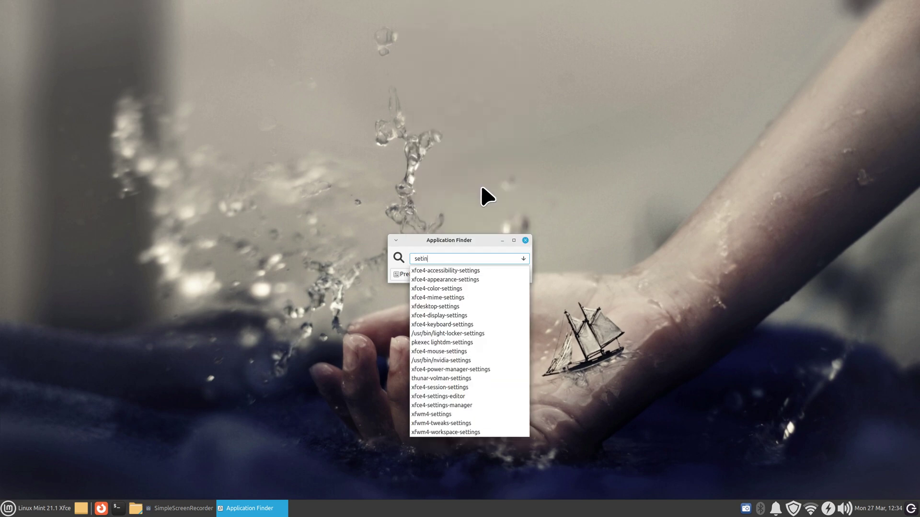
pyautogui.click(441, 405)
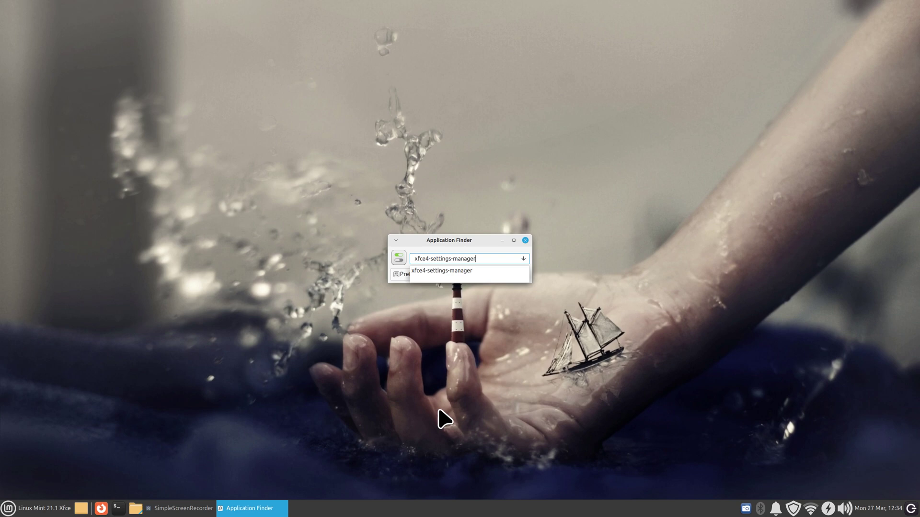
# Step: Launch Xfce Settings Manager and drag its window to the screen centre
pyautogui.click(487, 278)
pyautogui.click(510, 274)
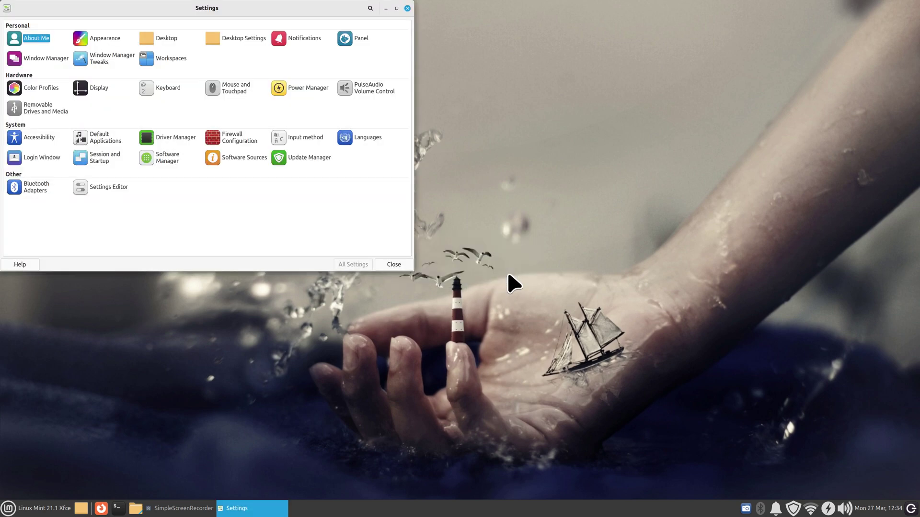
pyautogui.moveTo(249, 8); pyautogui.dragTo(429, 117)
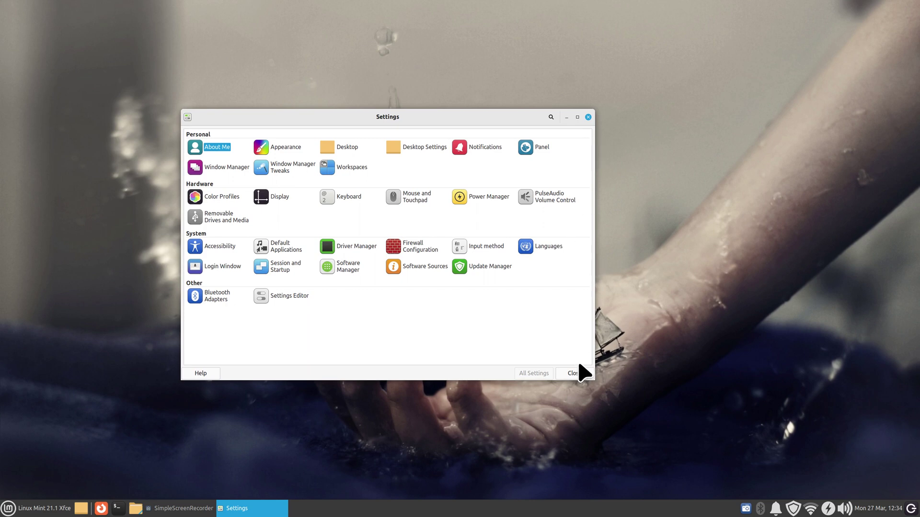
pyautogui.click(9, 508)
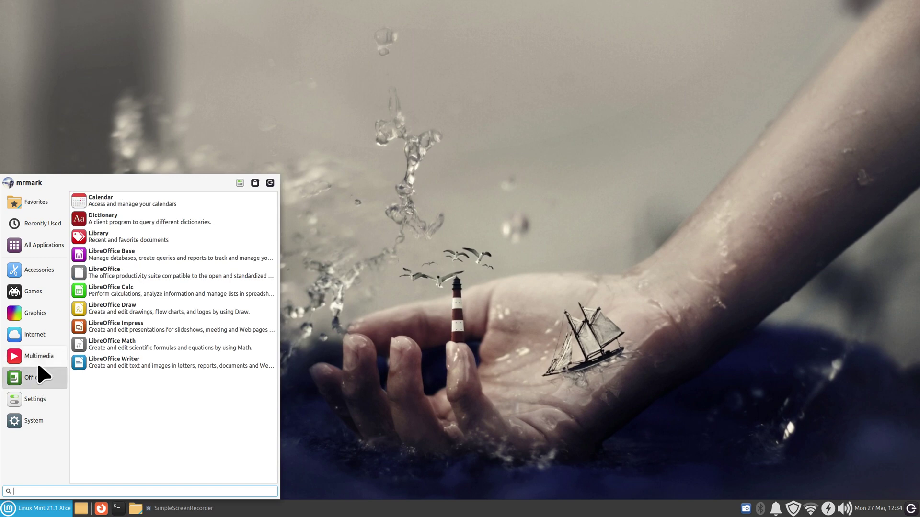
pyautogui.moveTo(38, 379)
pyautogui.click(463, 284)
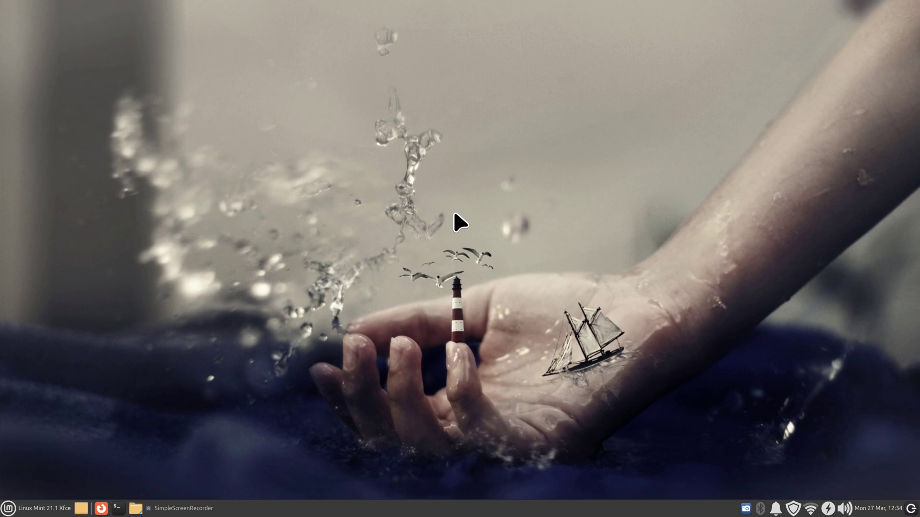
# Step: Search 'cal' in Application Finder and launch gnome-calculator
pyautogui.hotkey('alt', 'F2')
pyautogui.write('c')
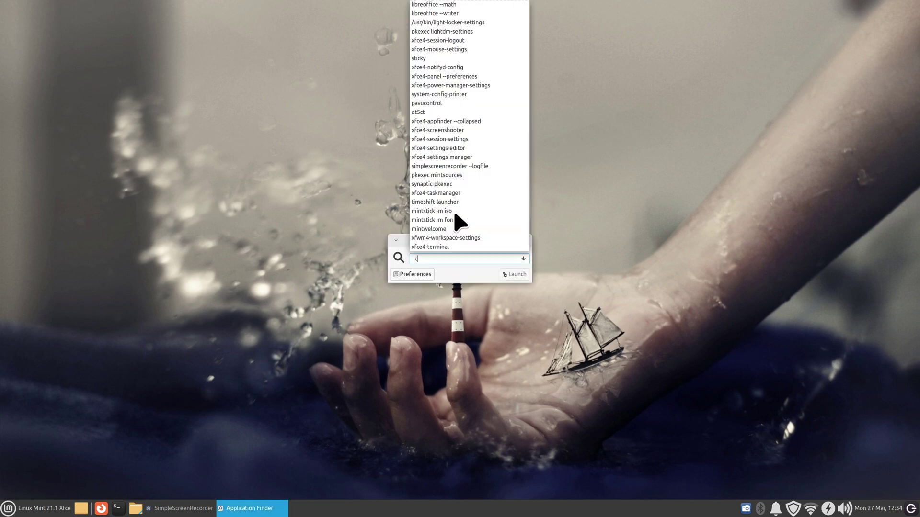
pyautogui.write('al')
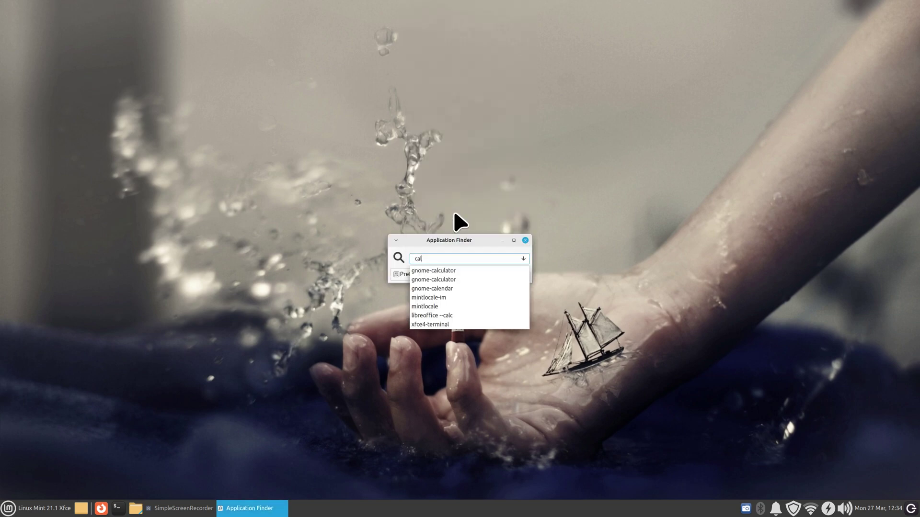
pyautogui.click(465, 271)
pyautogui.click(499, 277)
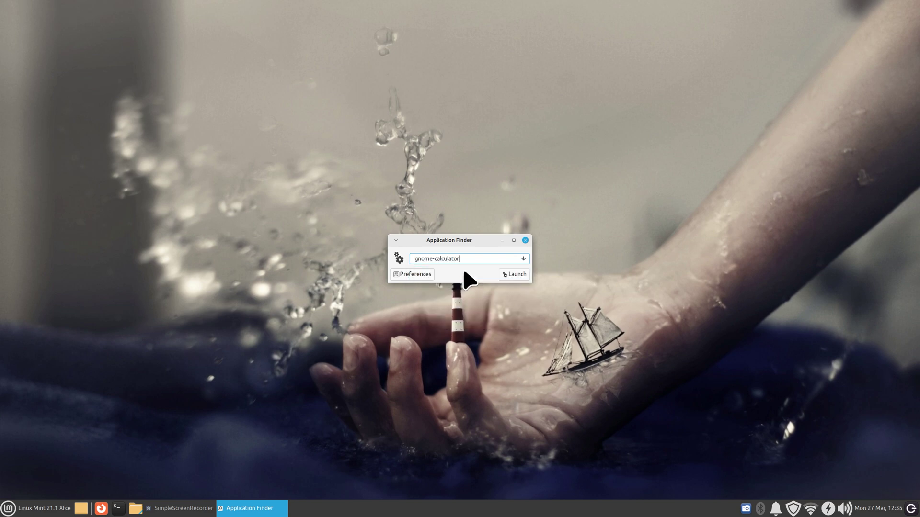
pyautogui.click(516, 275)
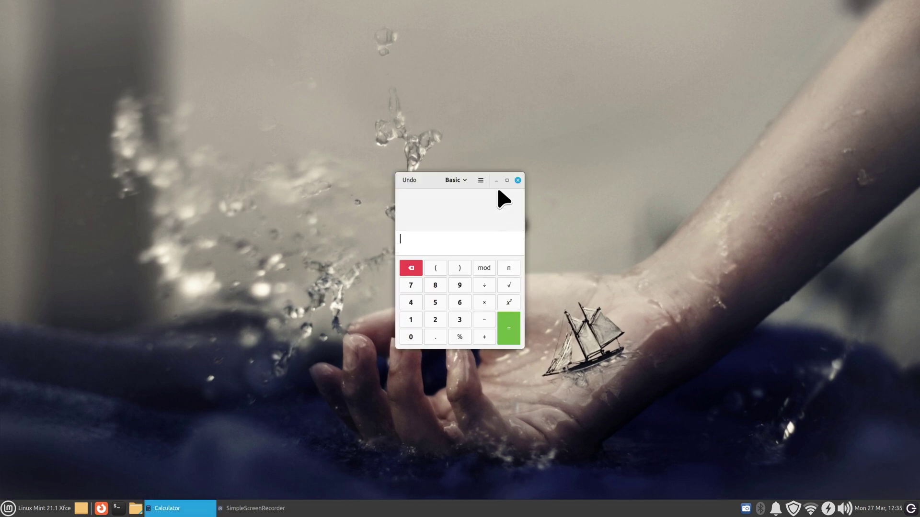
# Step: Check About Calculator showing version 41.1, then close the calculator
pyautogui.click(482, 181)
pyautogui.click(492, 283)
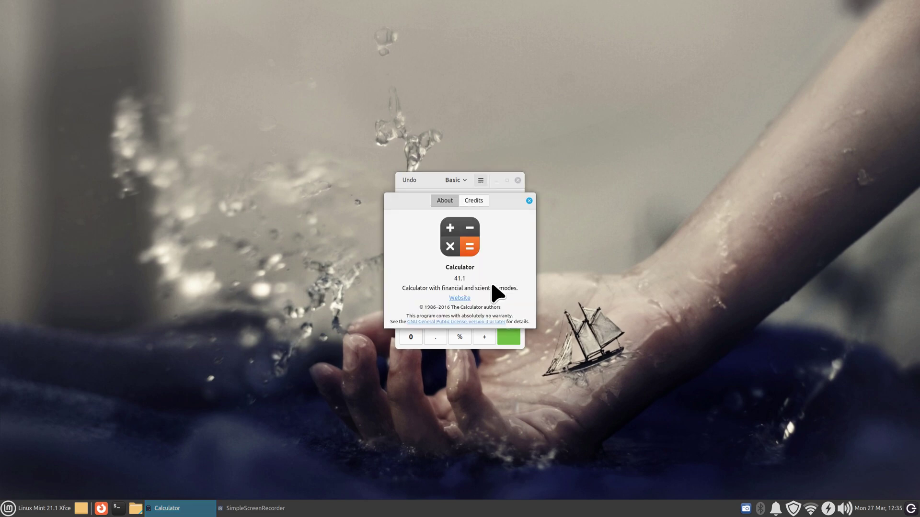
pyautogui.click(529, 200)
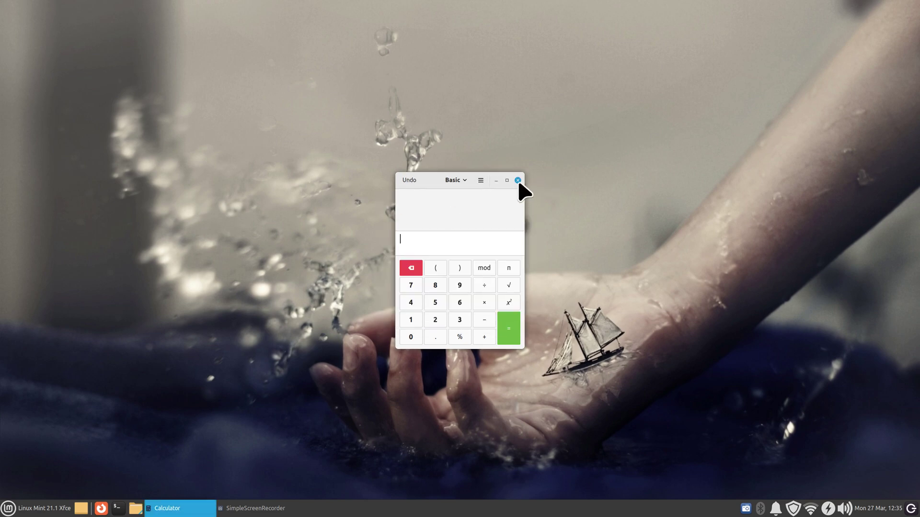
pyautogui.click(517, 181)
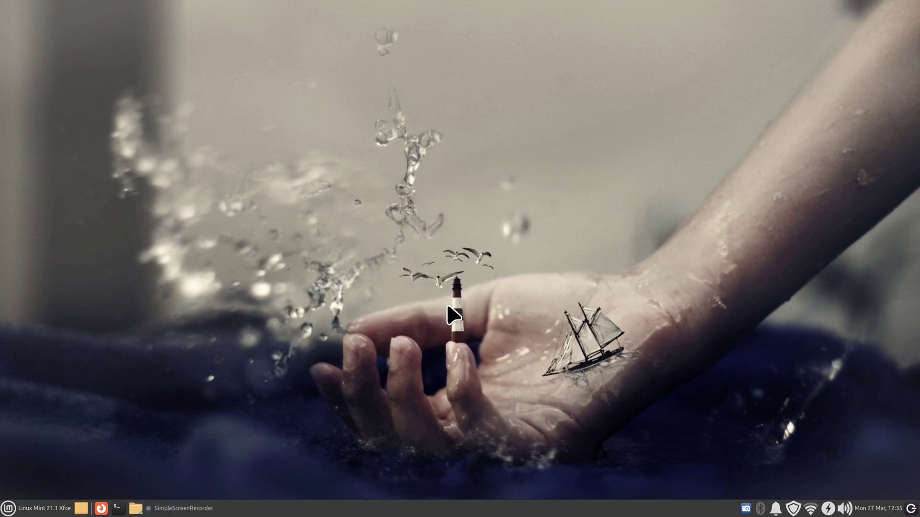
pyautogui.hotkey('alt', 'F2')
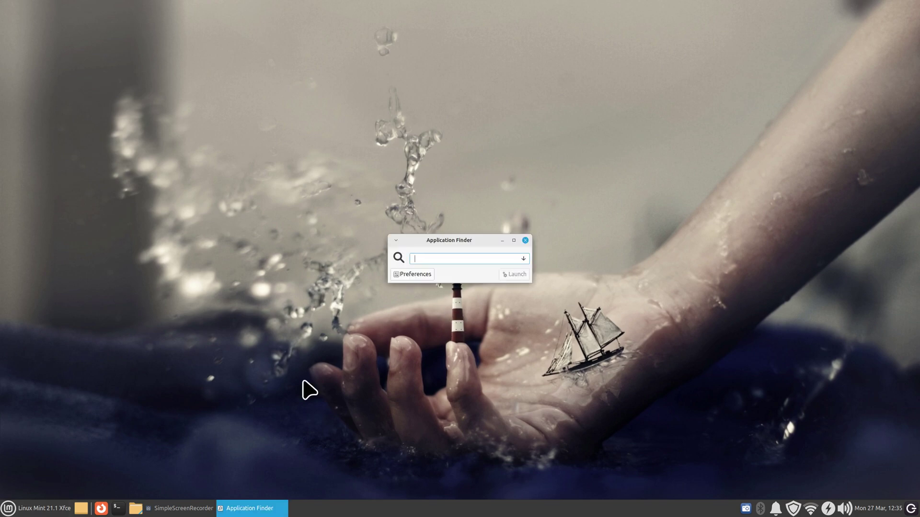
pyautogui.click(526, 240)
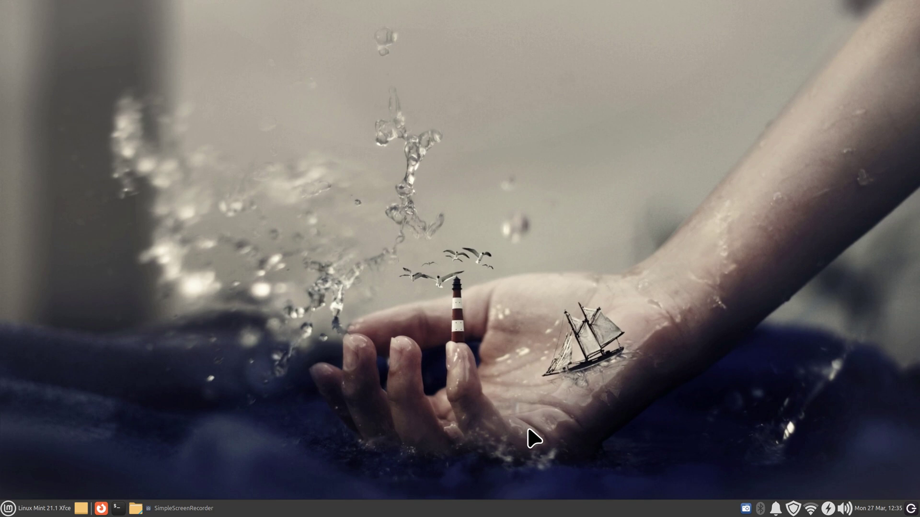